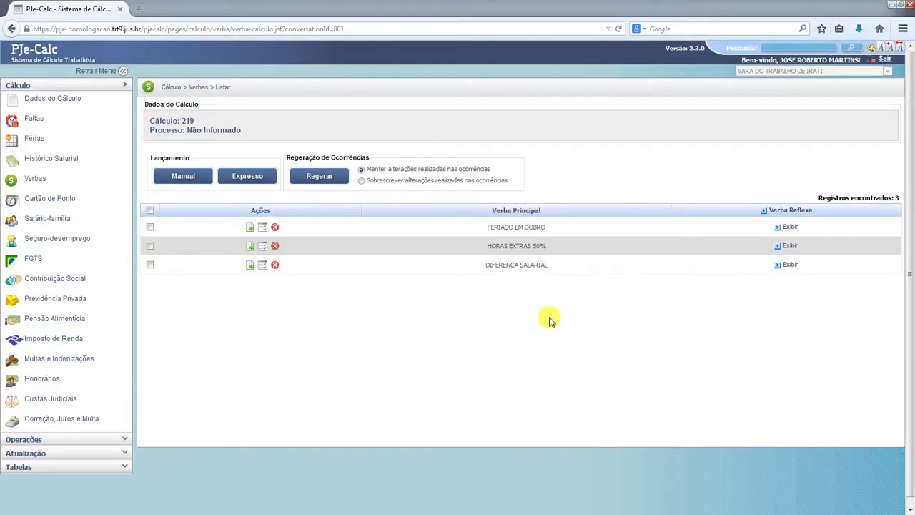
Start a new fee (Honorários) record described as HONORARIOS ADVOCATICIOS, with Reclamado as the debtor
key("F11")
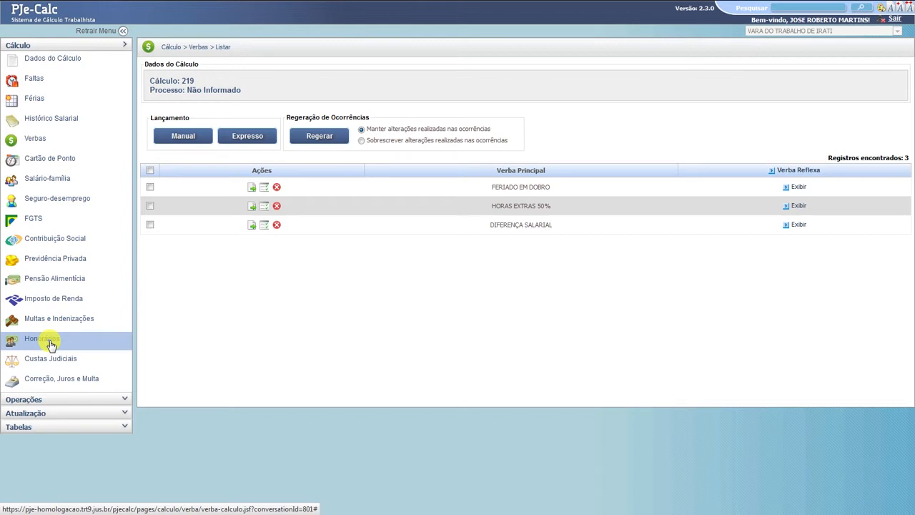
left_click(50, 345)
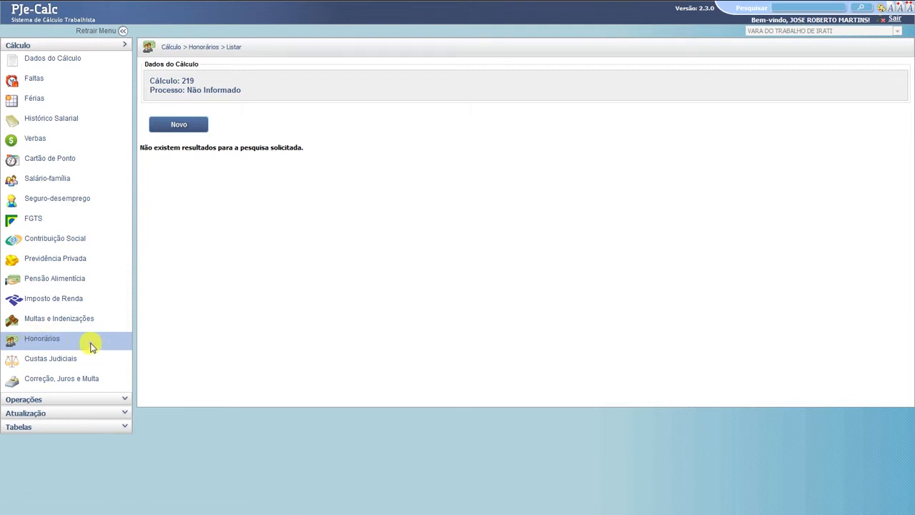
left_click(178, 127)
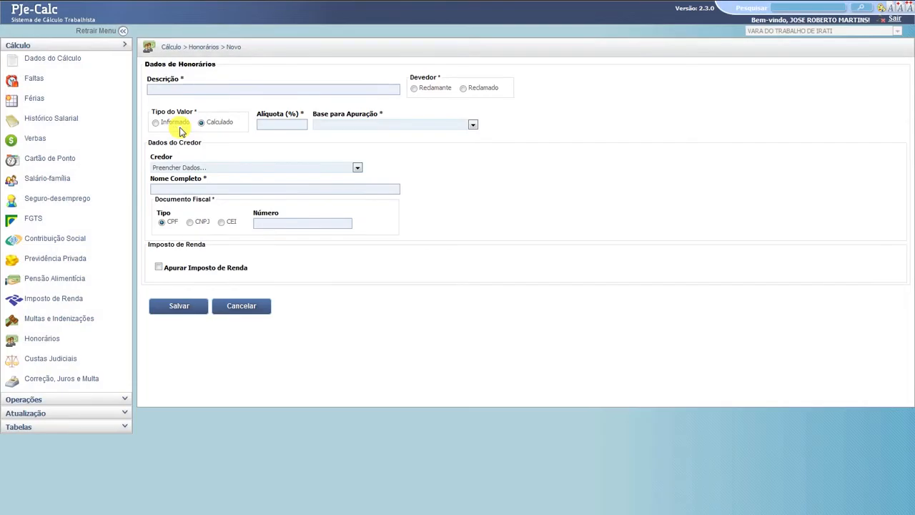
left_click(204, 90)
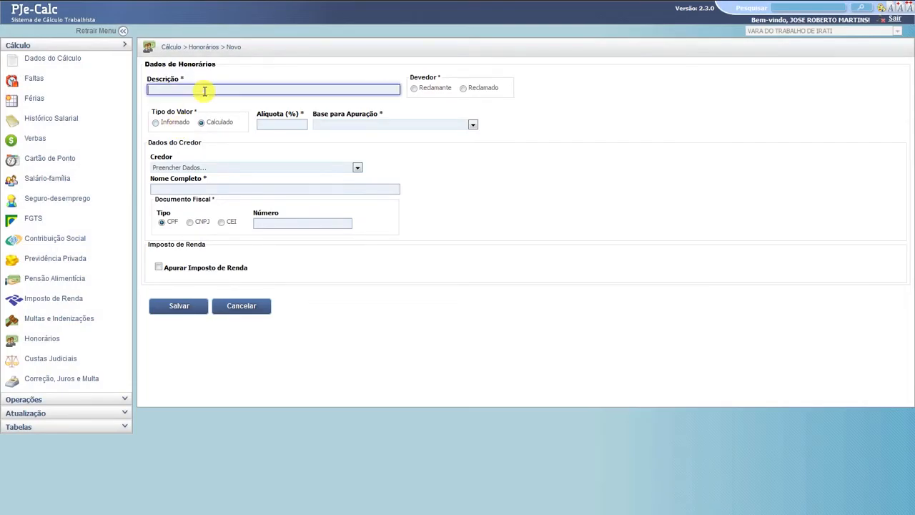
type("HONORARIOS ADVOCATICIOS")
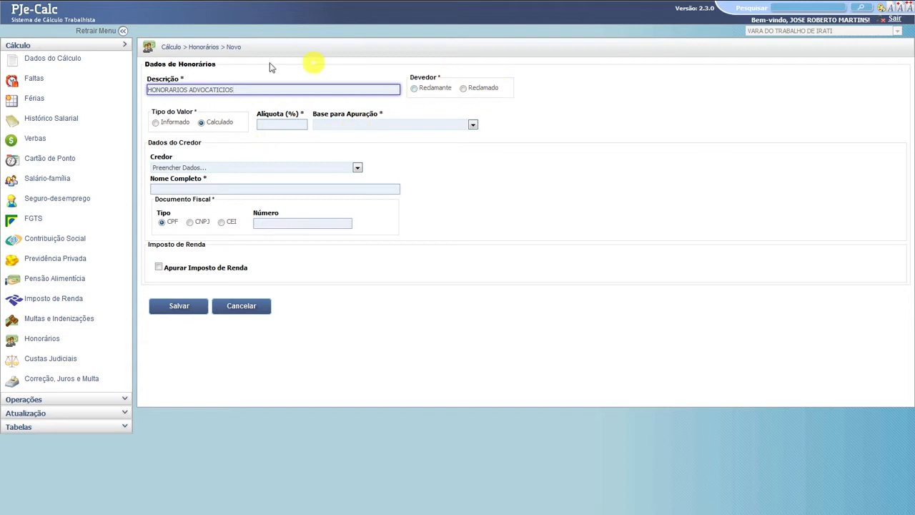
left_click(464, 90)
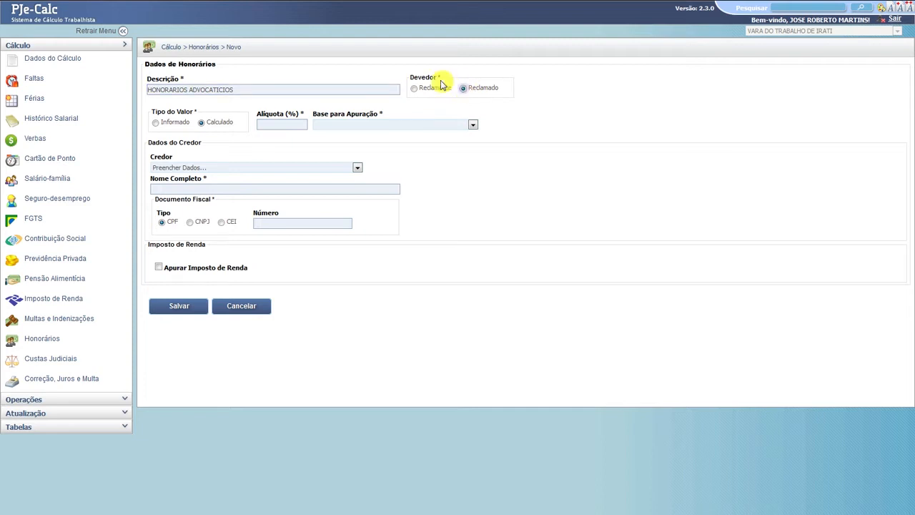
Set the calculated fee's rate to 20,00% with Bruto as the calculation base
left_click(292, 124)
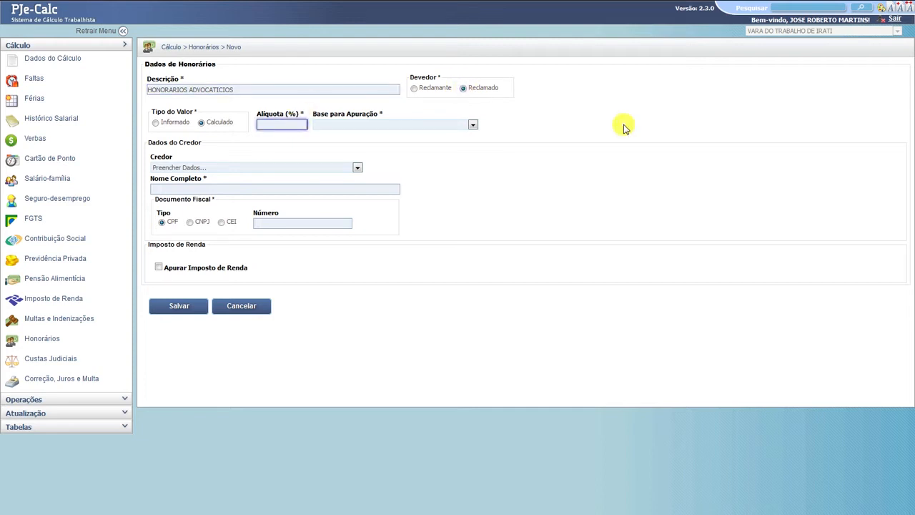
type("2000")
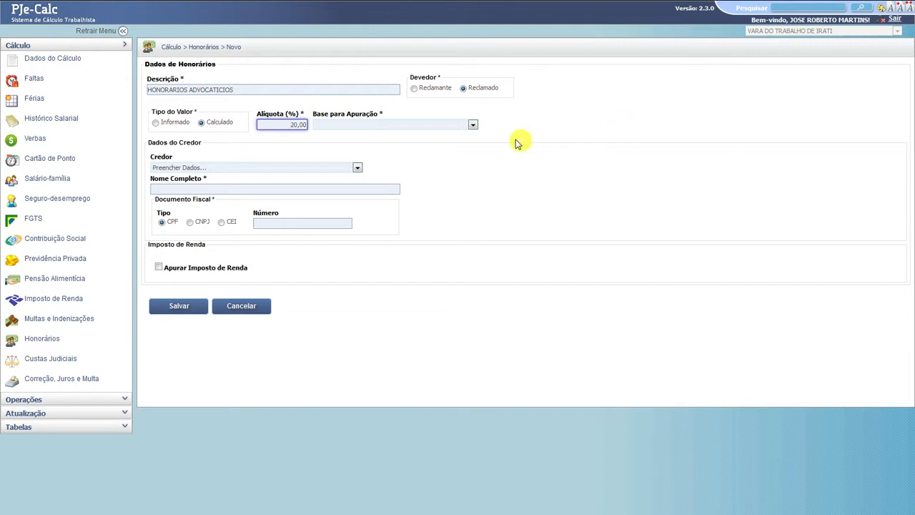
left_click(473, 126)
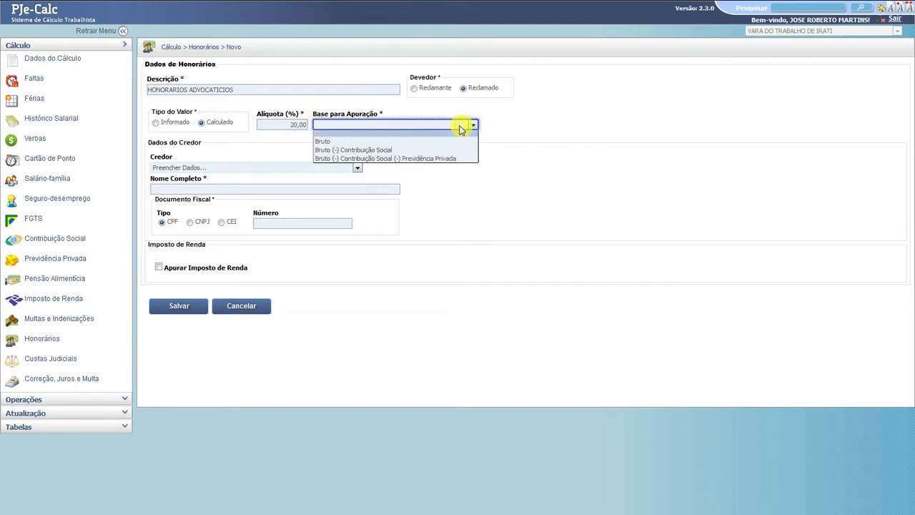
left_click(434, 141)
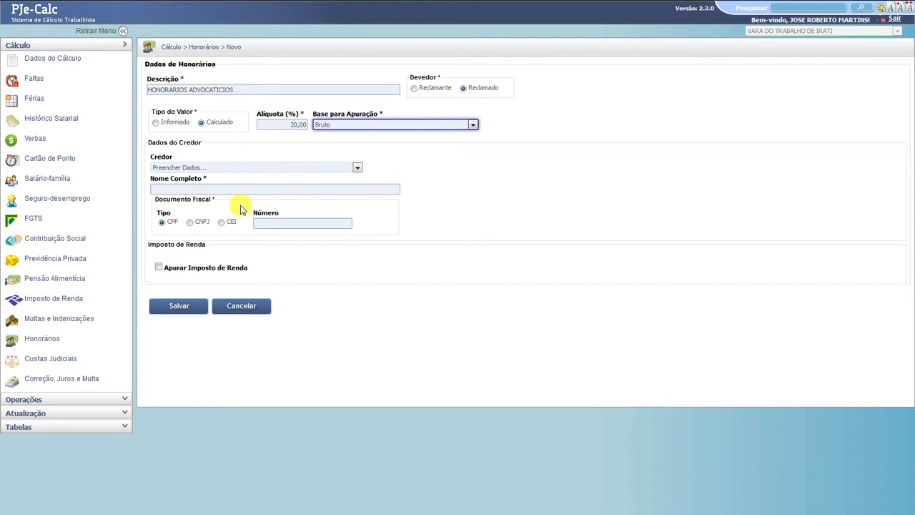
left_click(179, 188)
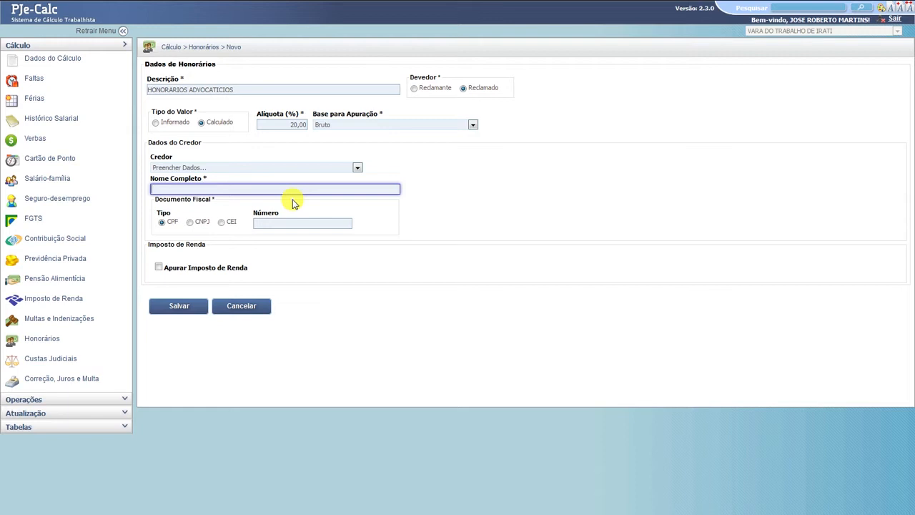
Replace the fee description with HONORAIOS PERICIAIS - MEDICO and make Reclamante the debtor
left_click_drag(262, 89, 127, 91)
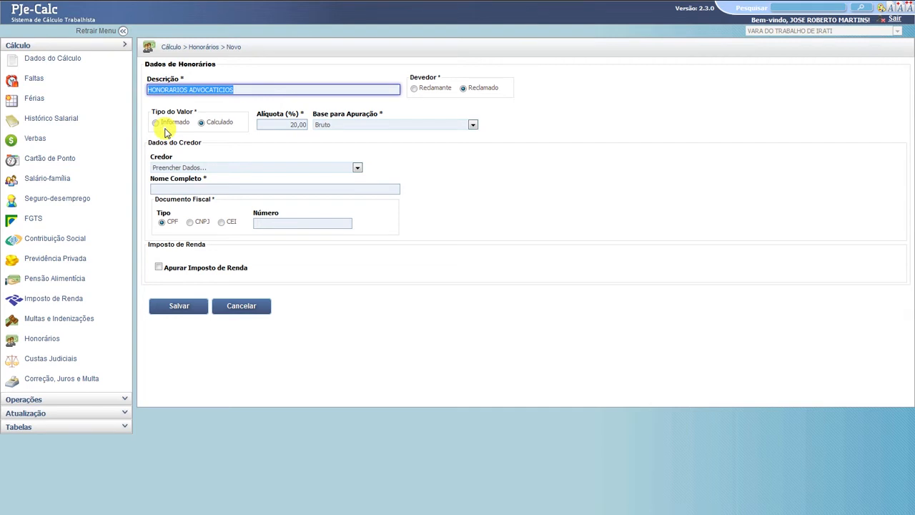
type("HONORA")
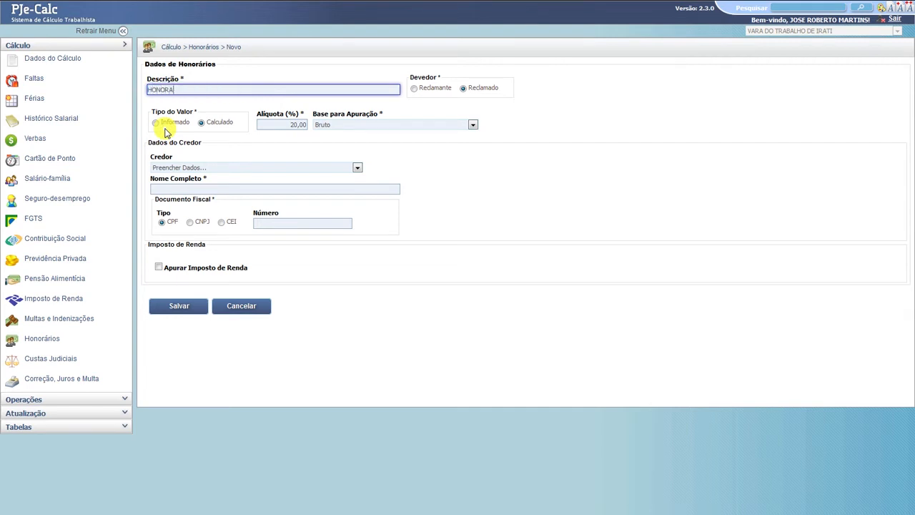
type("IOS PERICIAIS - MEDICO")
mouse_move(117, 6)
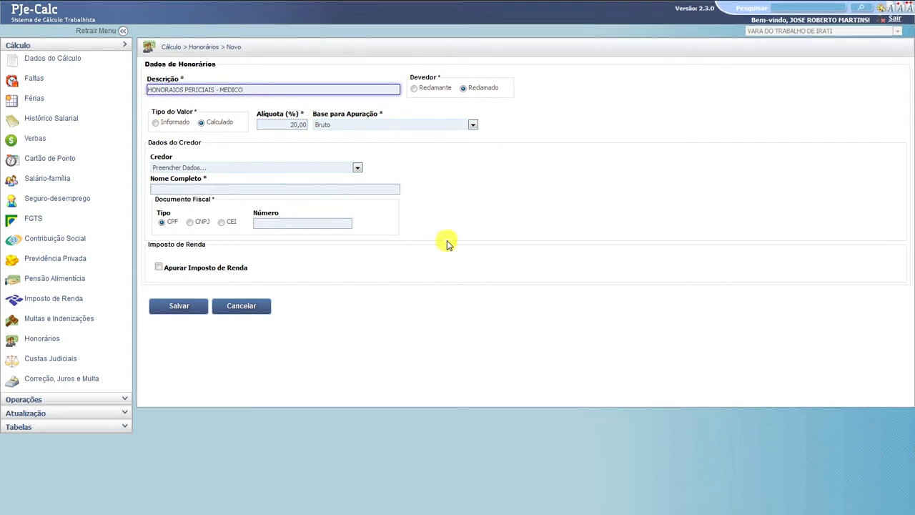
left_click(414, 89)
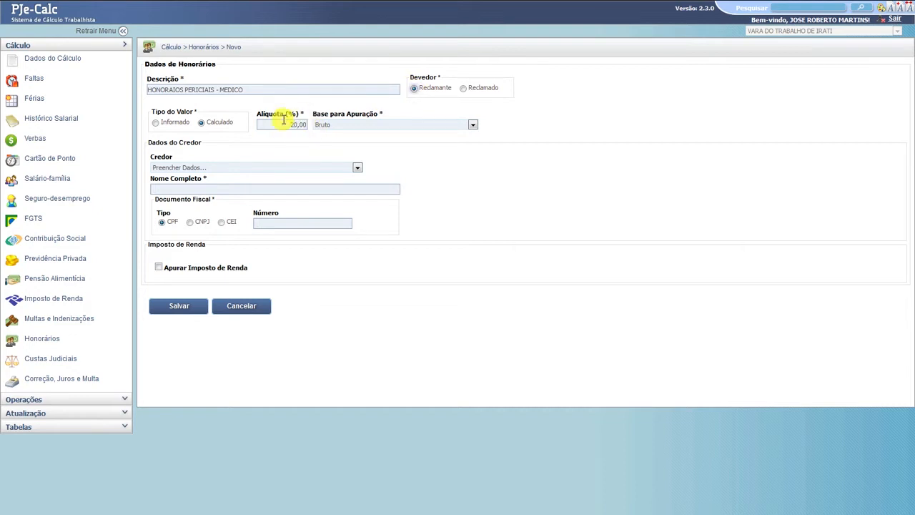
Switch the fee's value type to Informado and enter 500,00 with the due date 20/10/2017
left_click(157, 125)
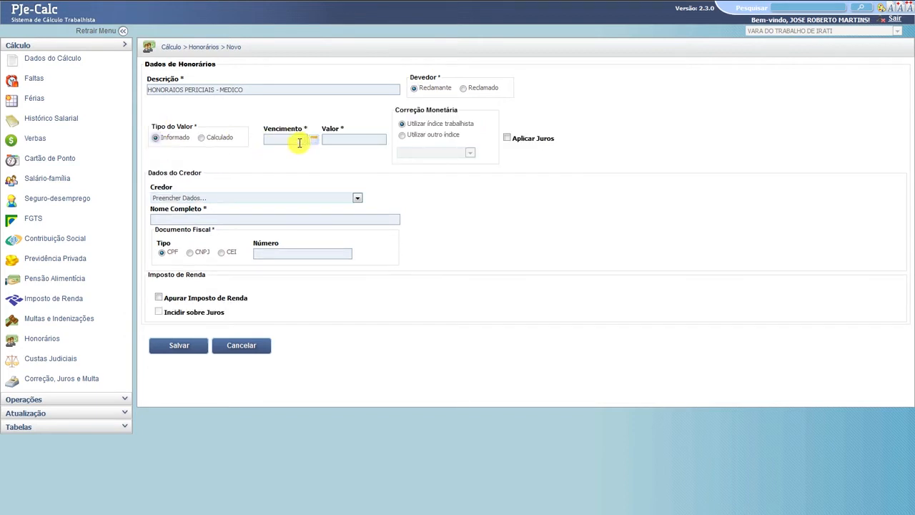
left_click(346, 142)
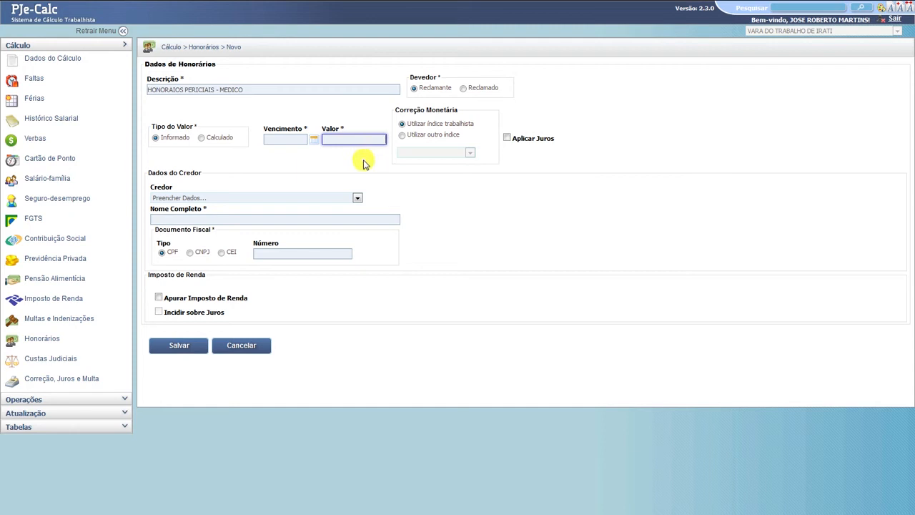
type("500,00")
left_click(291, 138)
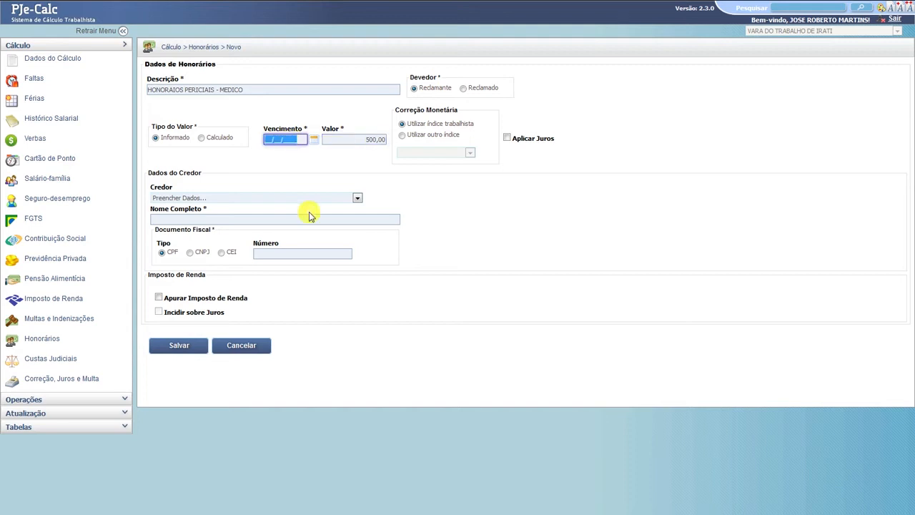
type("20102017")
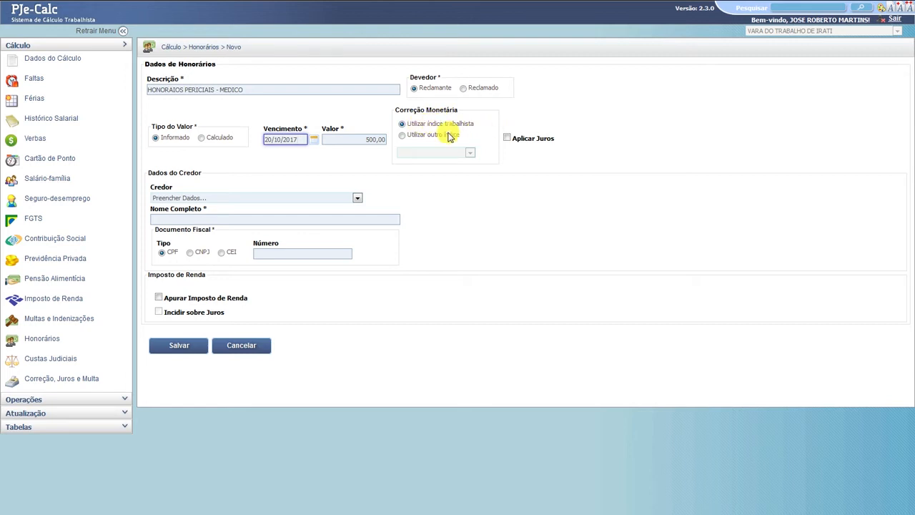
Examine the alternative monetary correction indices offered for the fee, keeping the labour index selected
left_click(403, 136)
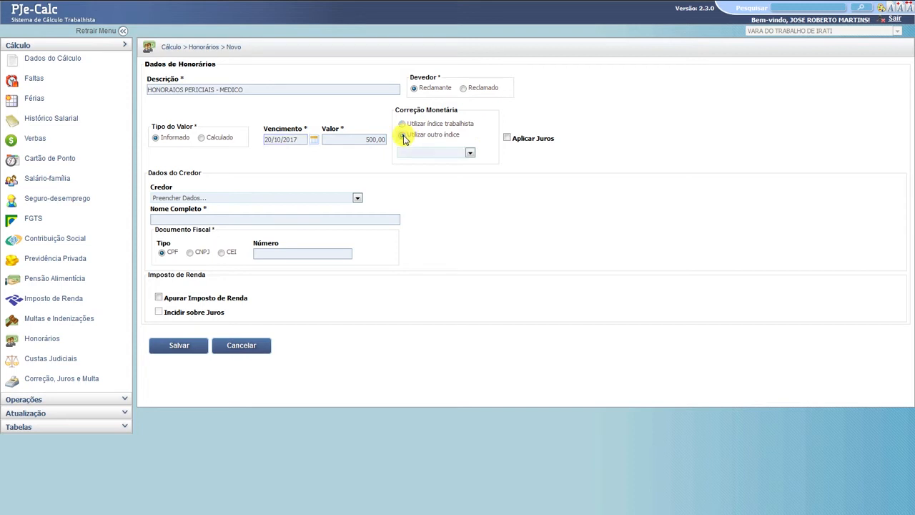
left_click(471, 151)
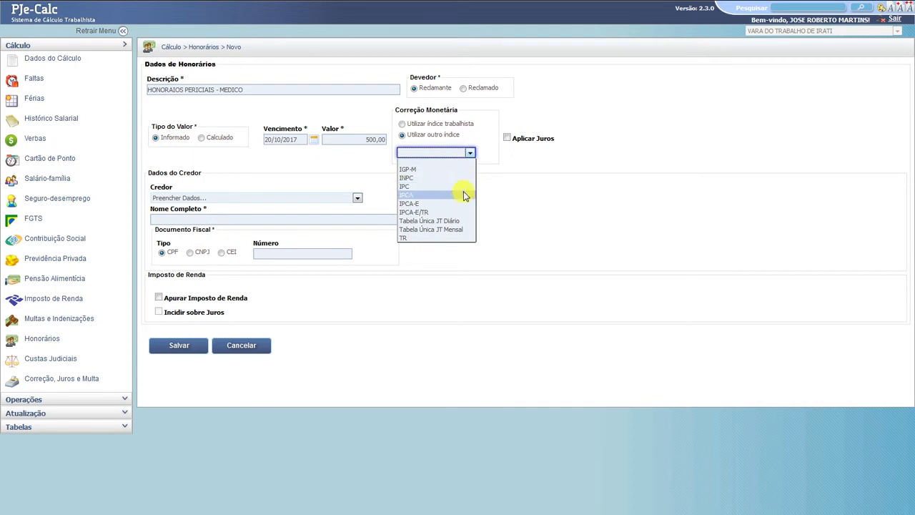
left_click(403, 125)
left_click(470, 153)
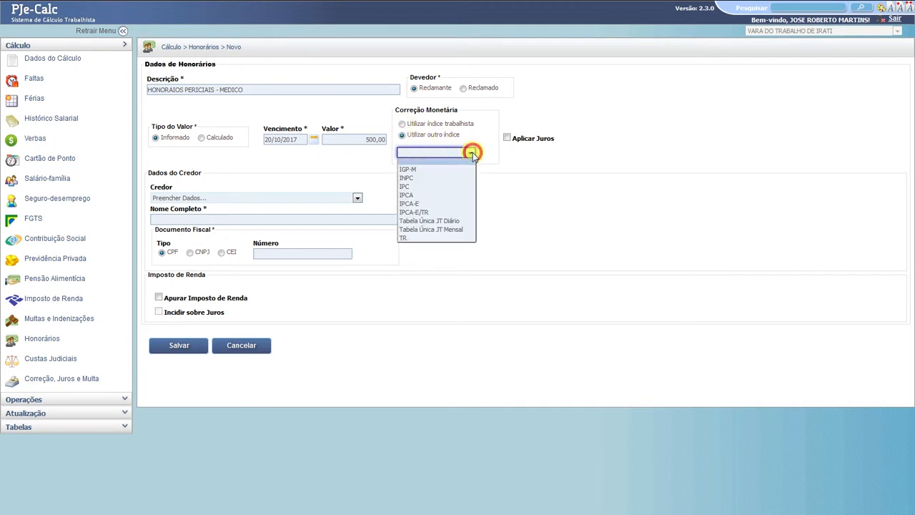
left_click(469, 155)
left_click(466, 157)
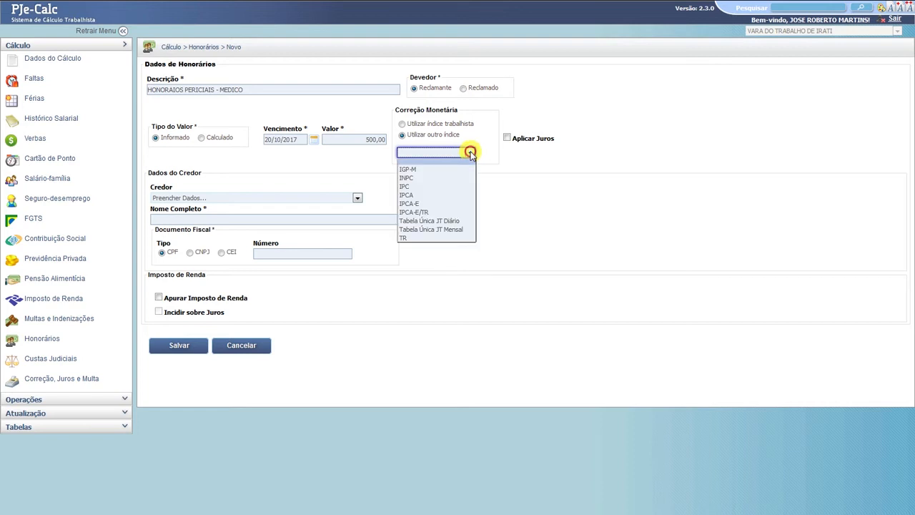
left_click(435, 153)
left_click(403, 125)
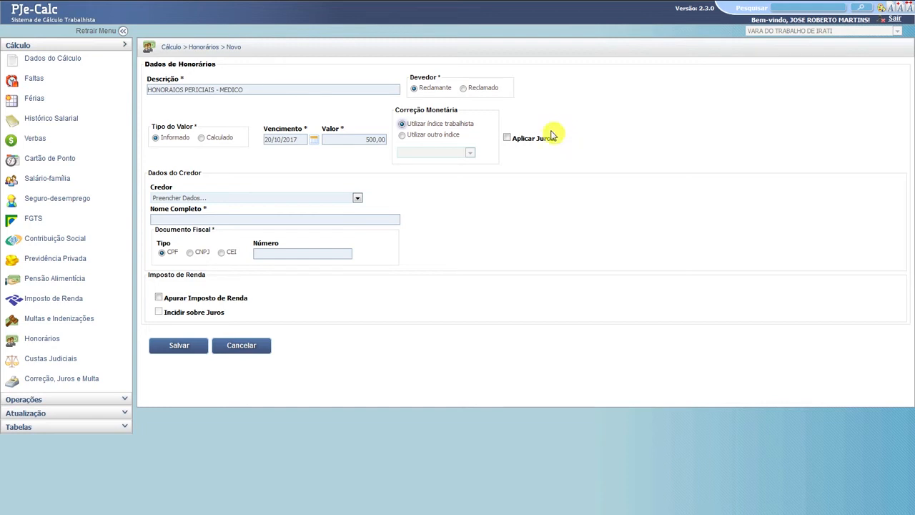
Enter the creditor's full name, leave income tax calculation off, and save the fee record
left_click(226, 220)
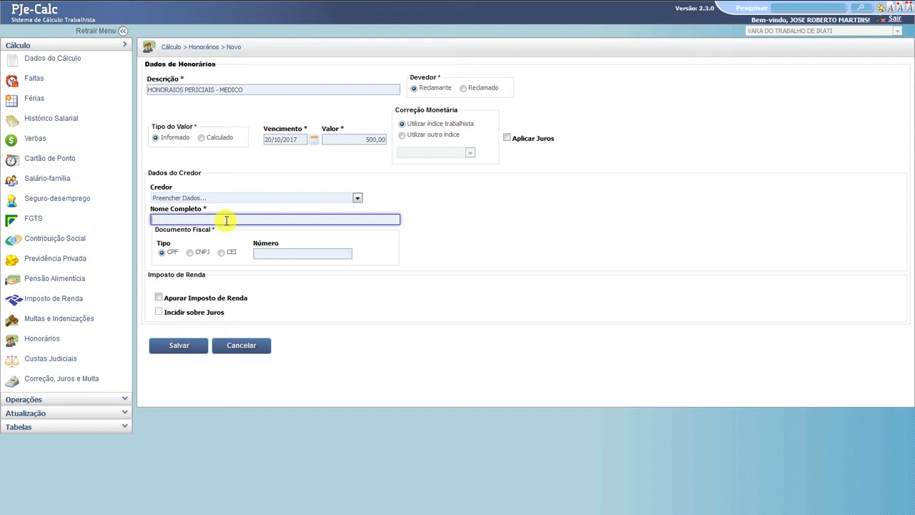
type("DOUTOR MEDICO")
left_click(293, 254)
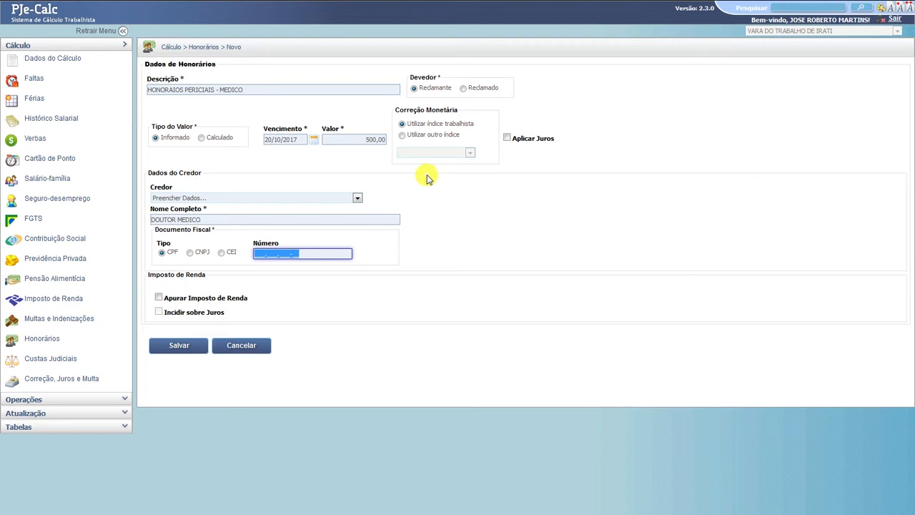
left_click(159, 299)
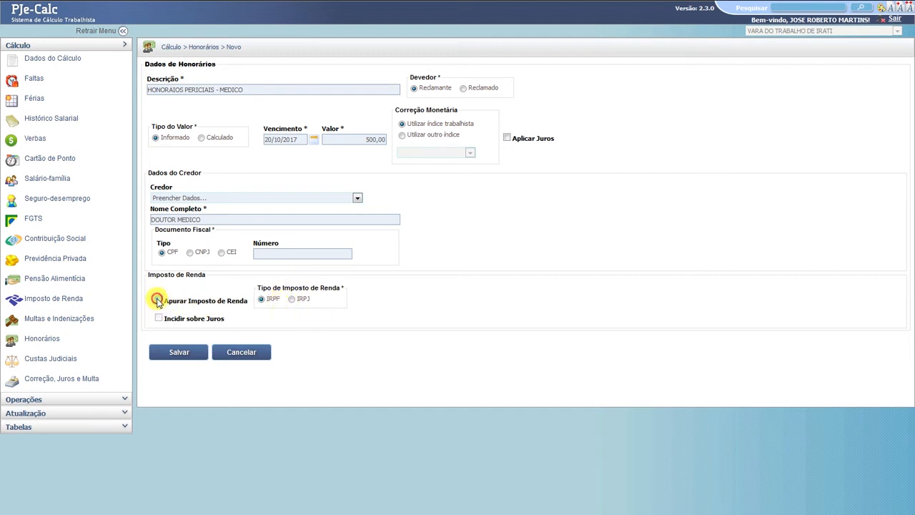
left_click(158, 300)
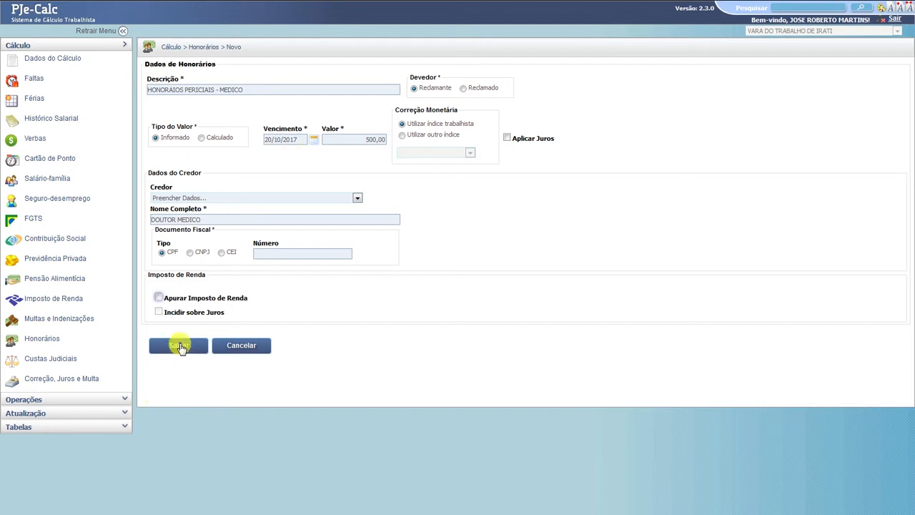
left_click(179, 347)
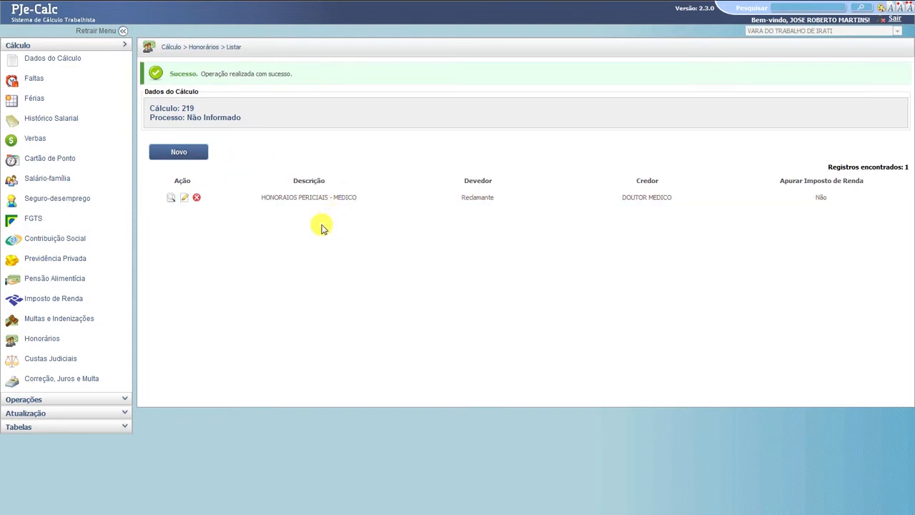
left_click(178, 153)
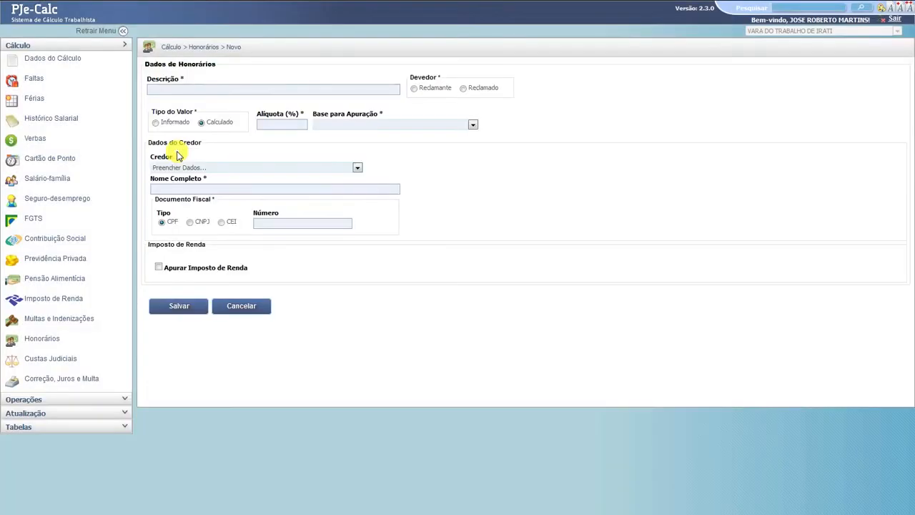
left_click(168, 89)
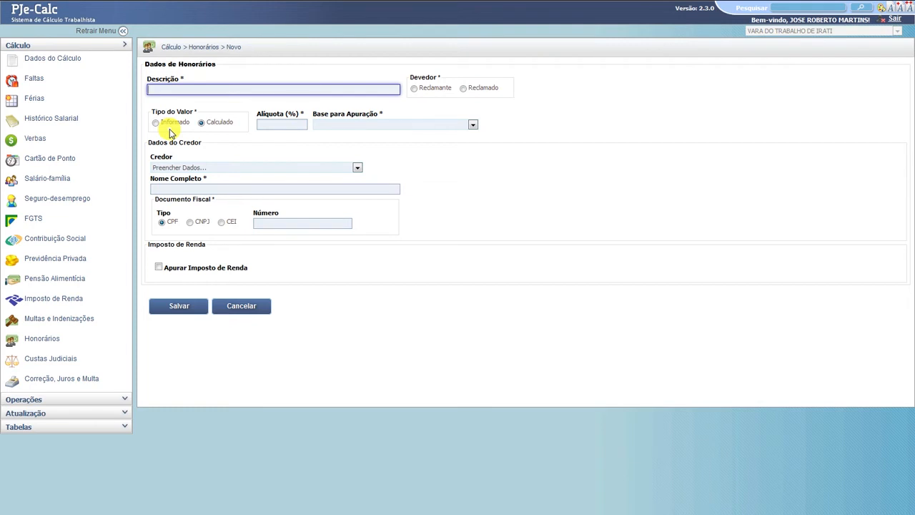
left_click(247, 311)
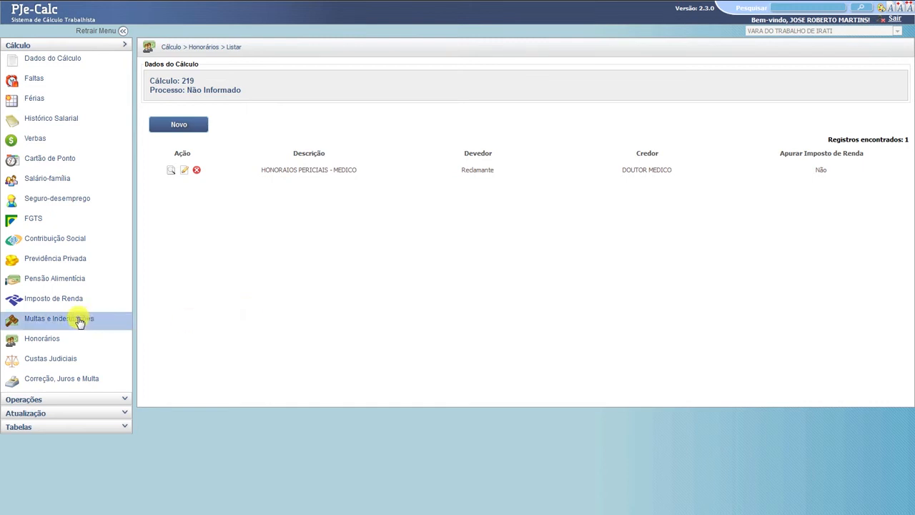
Start a new Multas e Indenizações record described as MULTA POR LITIGANCIA DE MÁ-FÉ
left_click(57, 323)
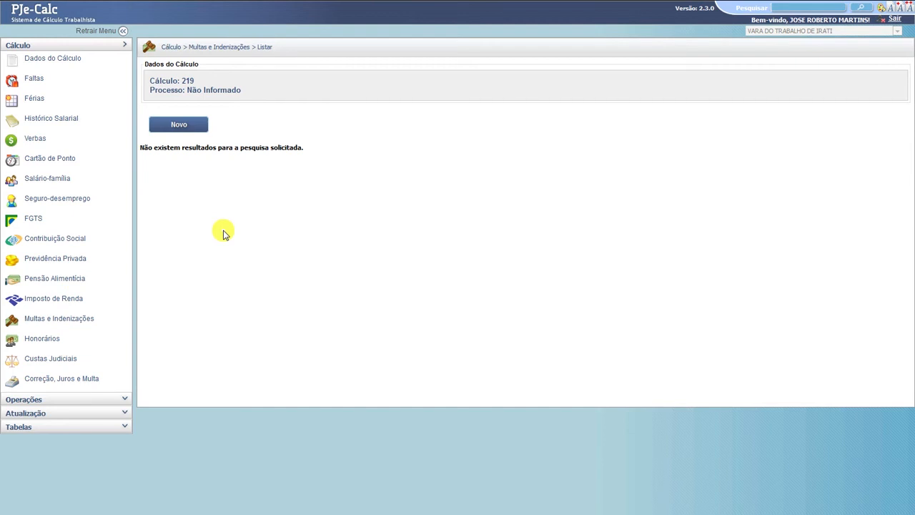
left_click(185, 124)
left_click(181, 89)
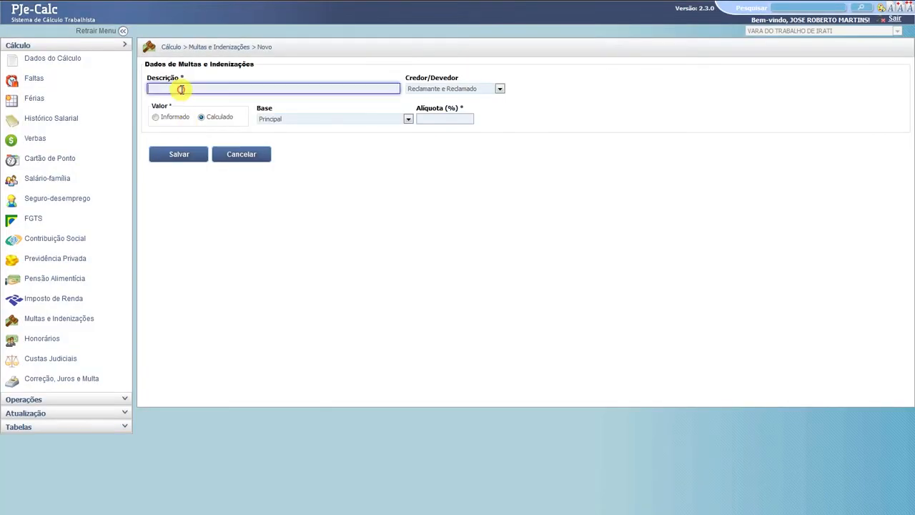
type("MULTA POR LITIGANCIA DE MÁ-FÉ")
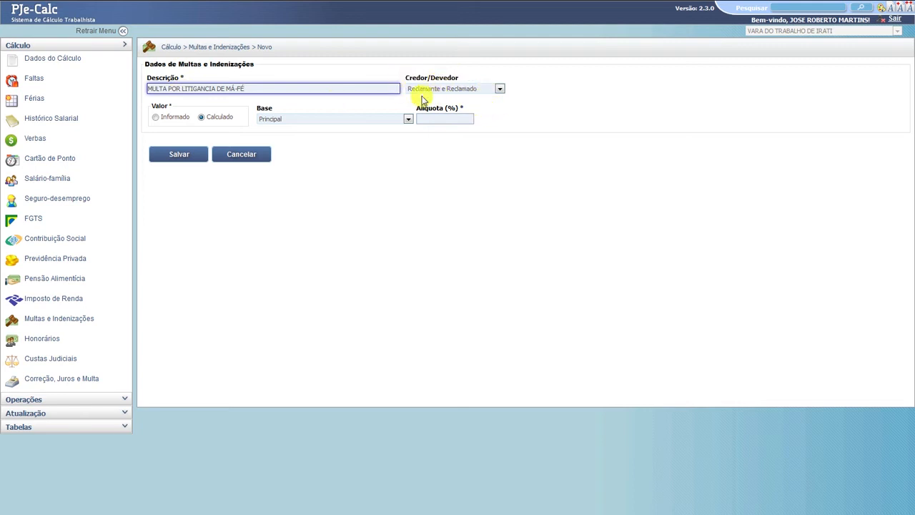
Try Terceiro e Reclamado as the fine's Credor/Devedor to see its third-party field, and restore Reclamante e Reclamado
left_click(499, 89)
left_click(498, 90)
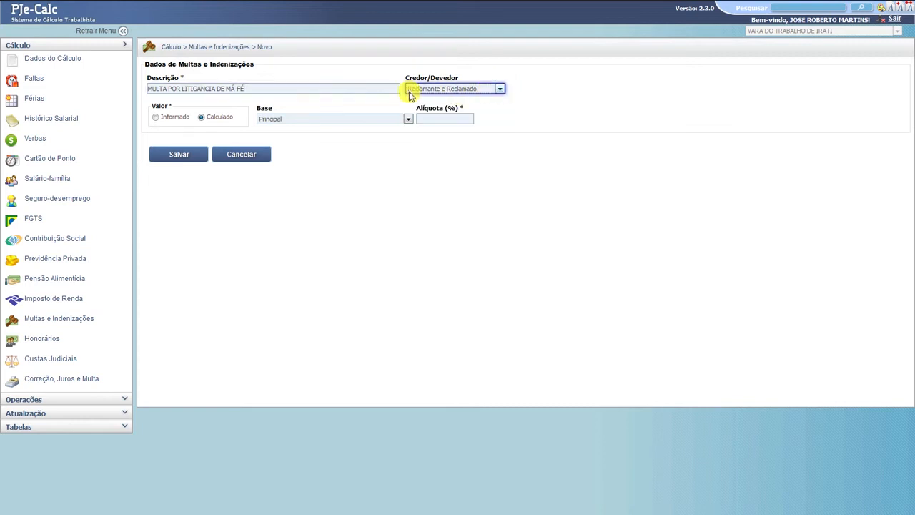
left_click(500, 89)
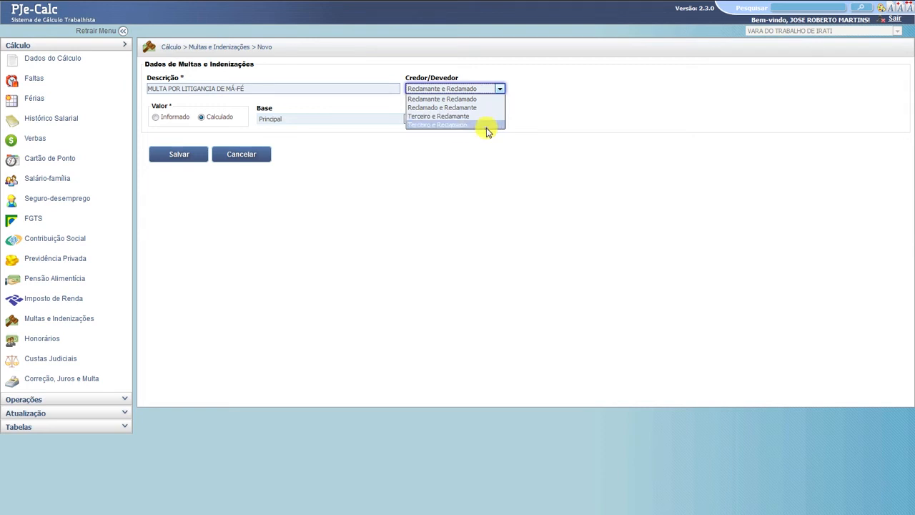
left_click(487, 131)
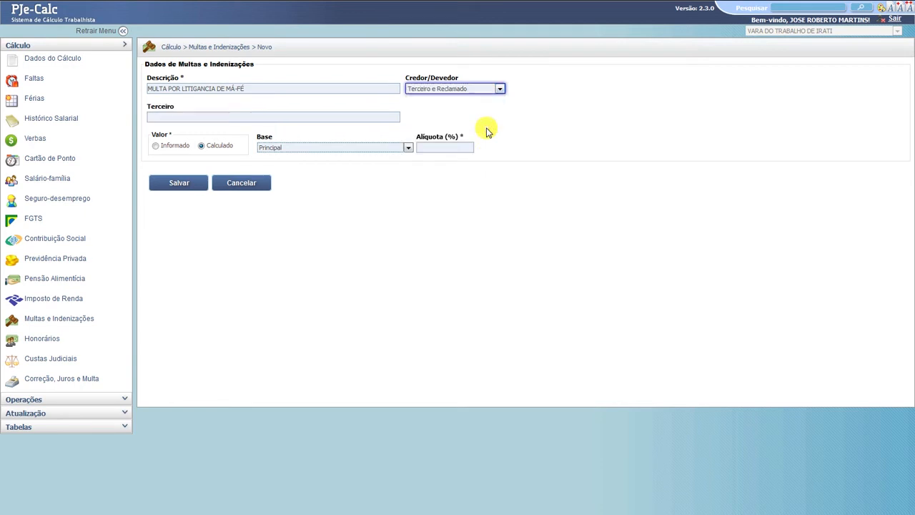
left_click(184, 115)
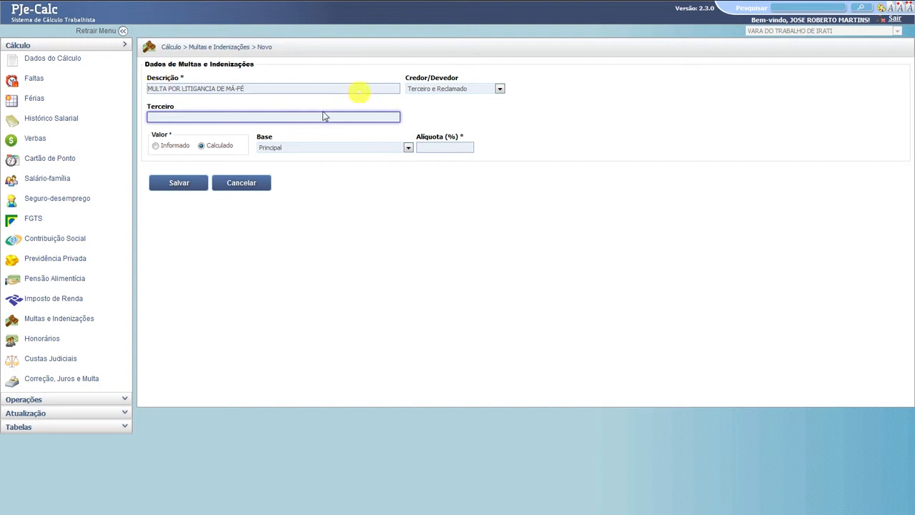
left_click(500, 88)
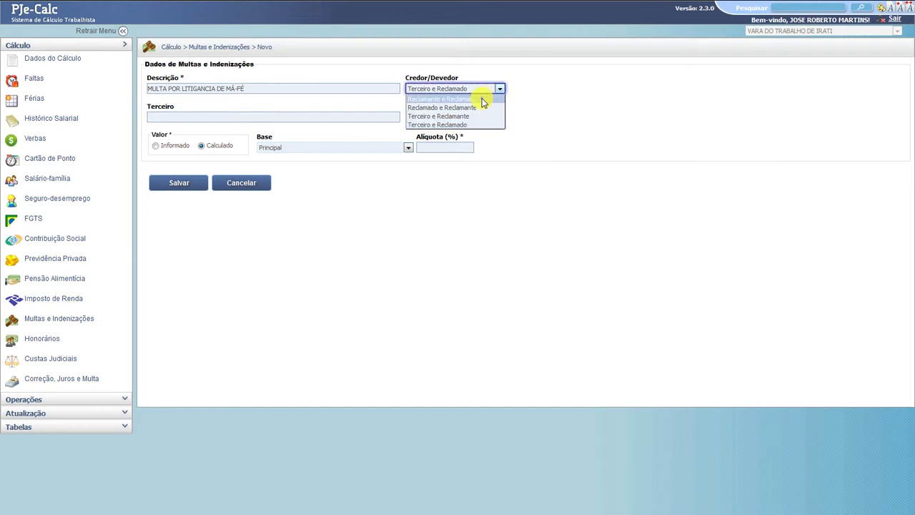
left_click(483, 102)
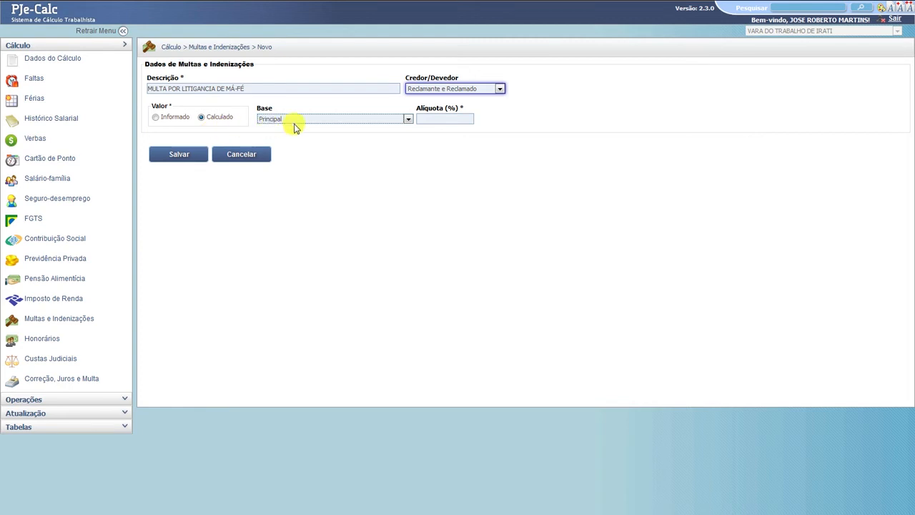
Keep Principal as the fine's calculation base, set its Alíquota to 10,00 %, and save the record
left_click(408, 120)
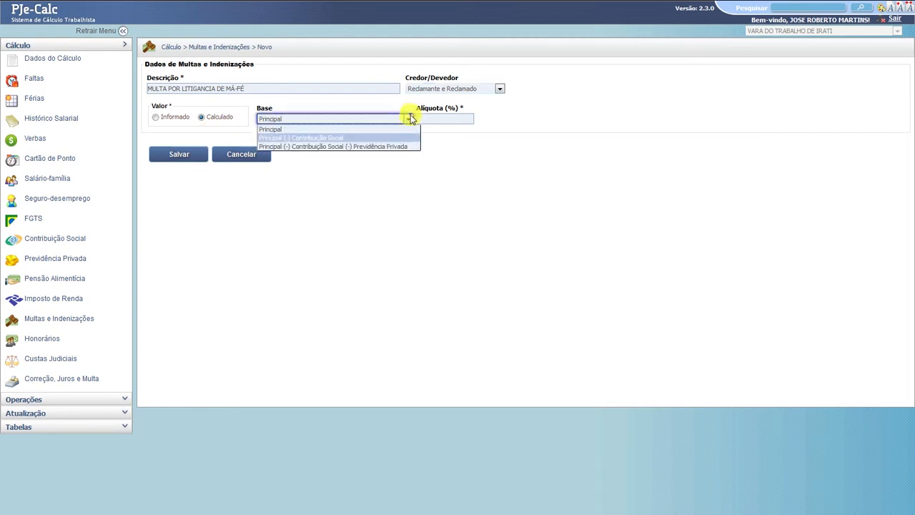
left_click(370, 131)
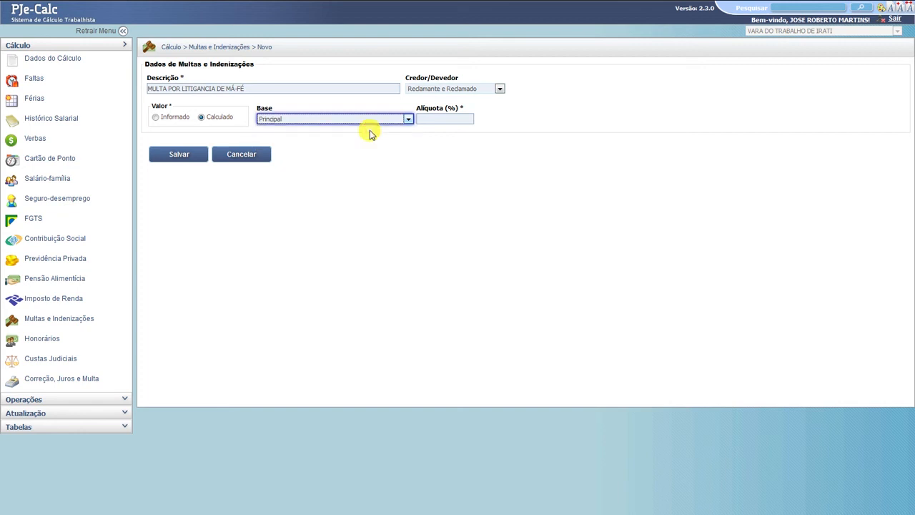
left_click(442, 120)
type("100")
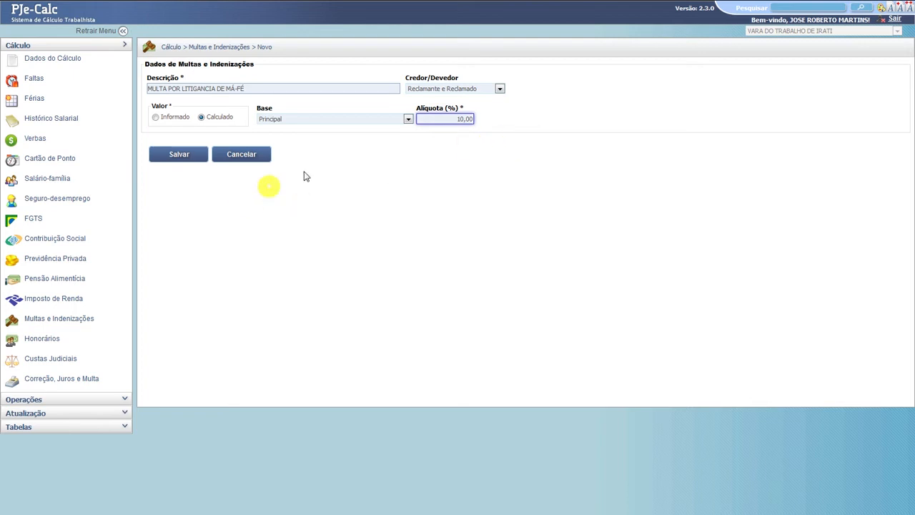
left_click(179, 155)
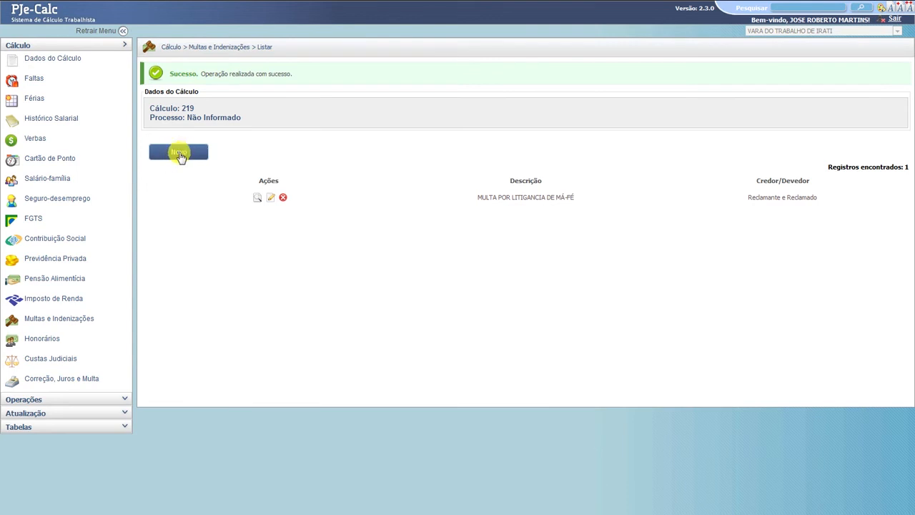
Liquidate calculation 219 with the liquidation date 31/03/2018 and the preselected index accumulation option
left_click(81, 399)
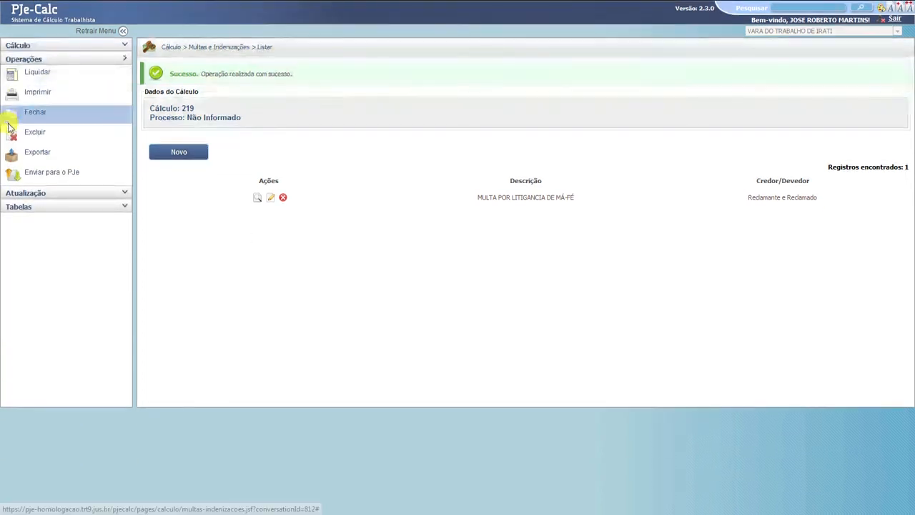
left_click(35, 73)
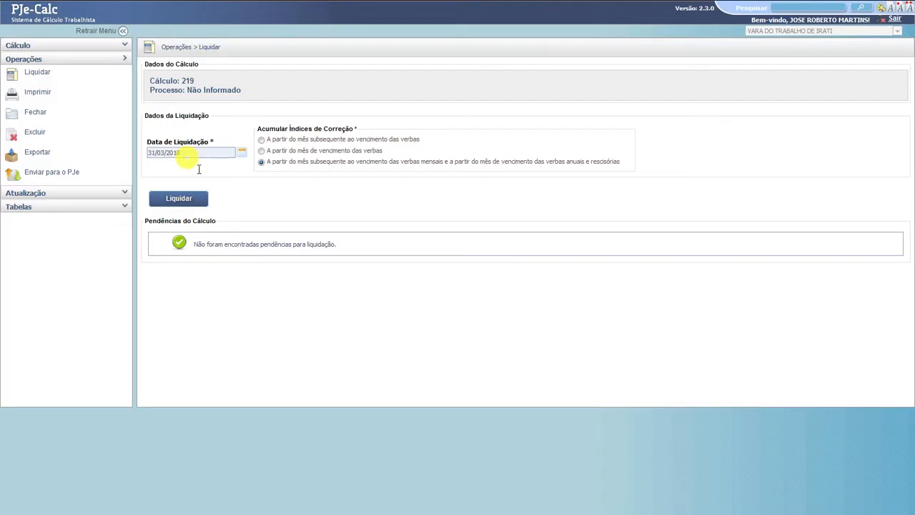
left_click(179, 200)
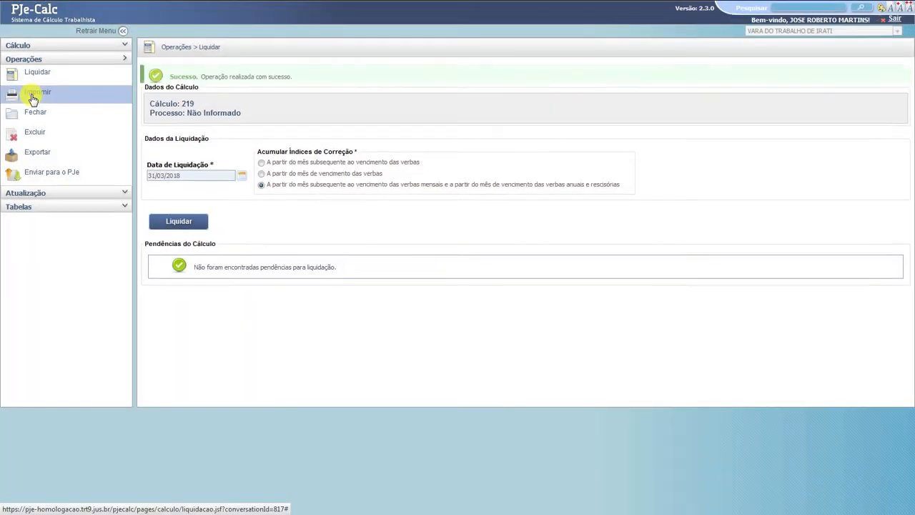
Generate a PDF report with only Resumo de Cálculo, Verbas, Multas / Indenizações and Honorários, and open it in Adobe Reader
left_click(33, 97)
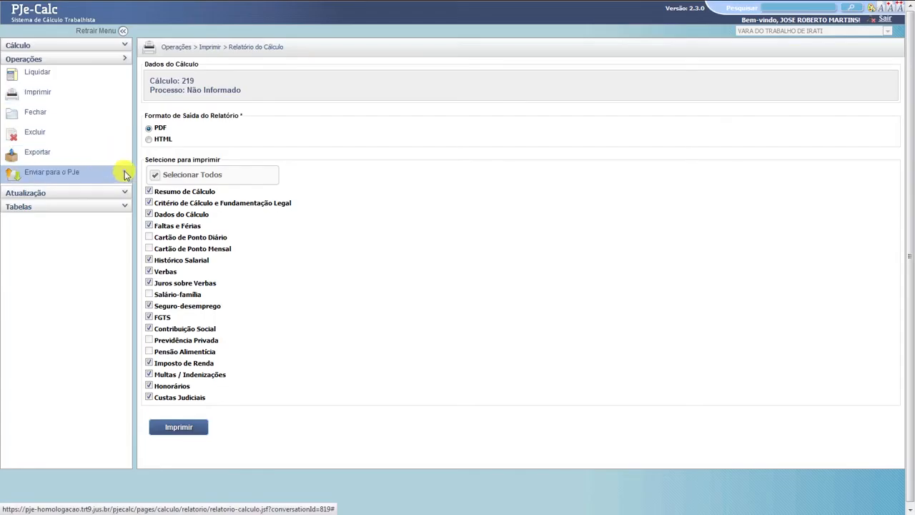
left_click(156, 176)
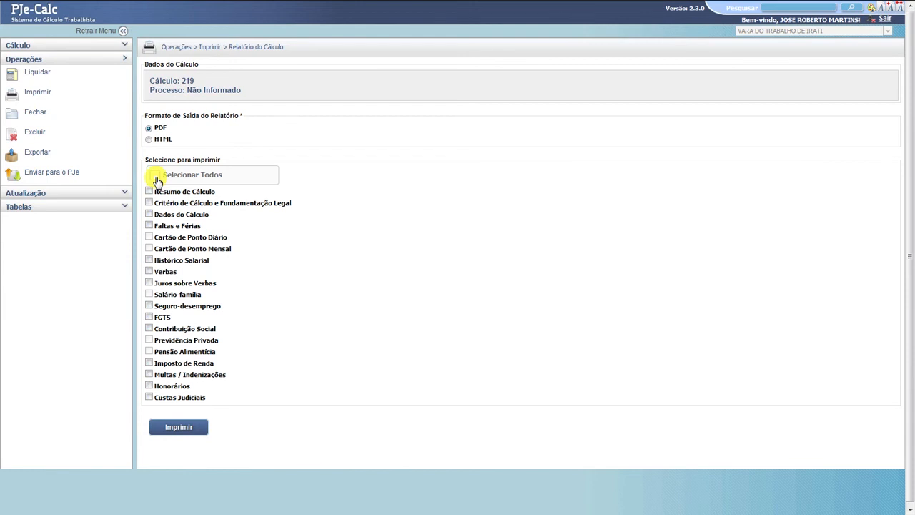
left_click(149, 192)
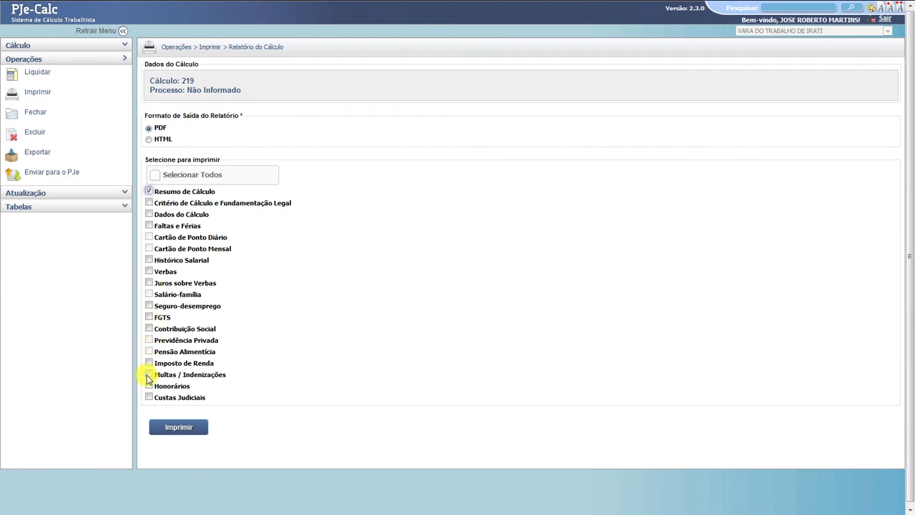
left_click(149, 376)
left_click(149, 386)
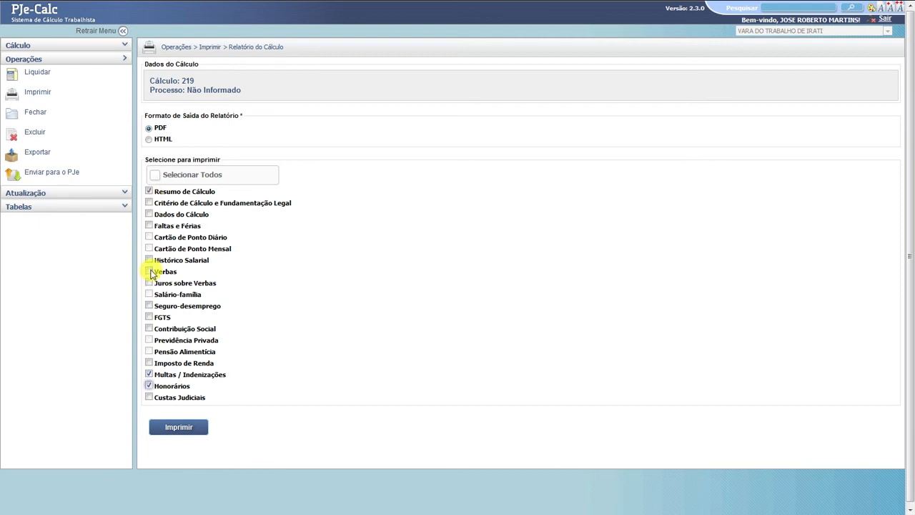
left_click(149, 273)
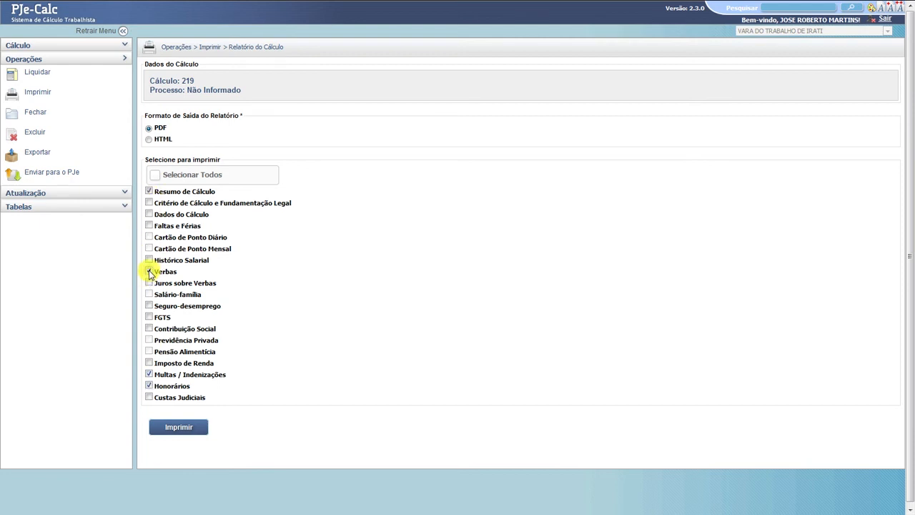
left_click(179, 428)
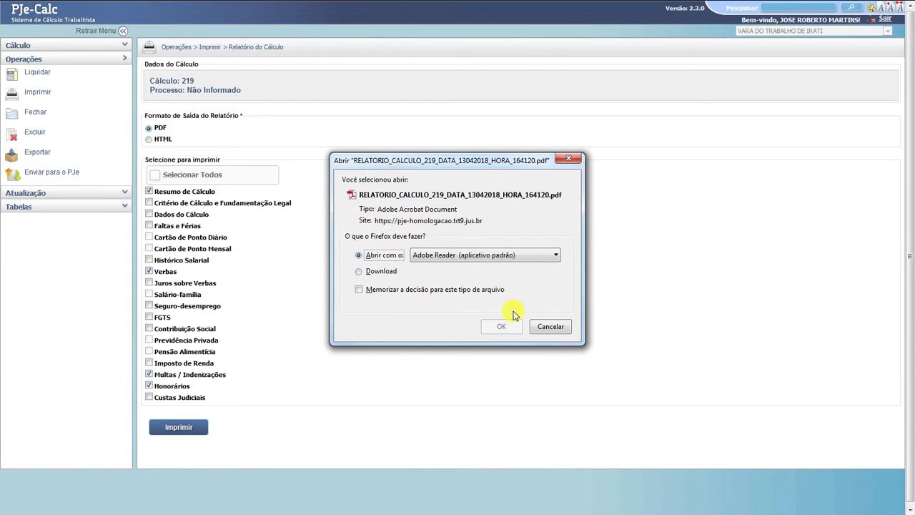
left_click(501, 326)
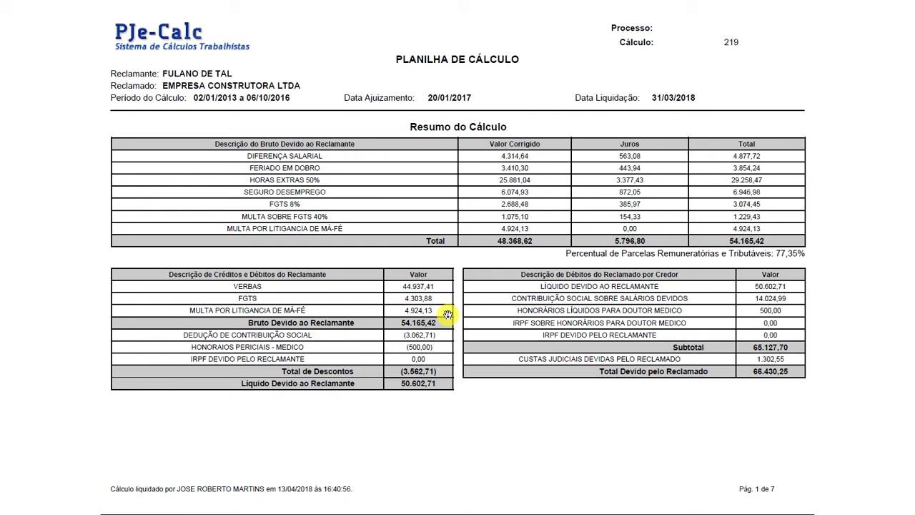
Examine the report's summary and its fines and fees statements, close the PDF, and return to the calculation sections in PJe-Calc
scroll(467, 429, "down", 1)
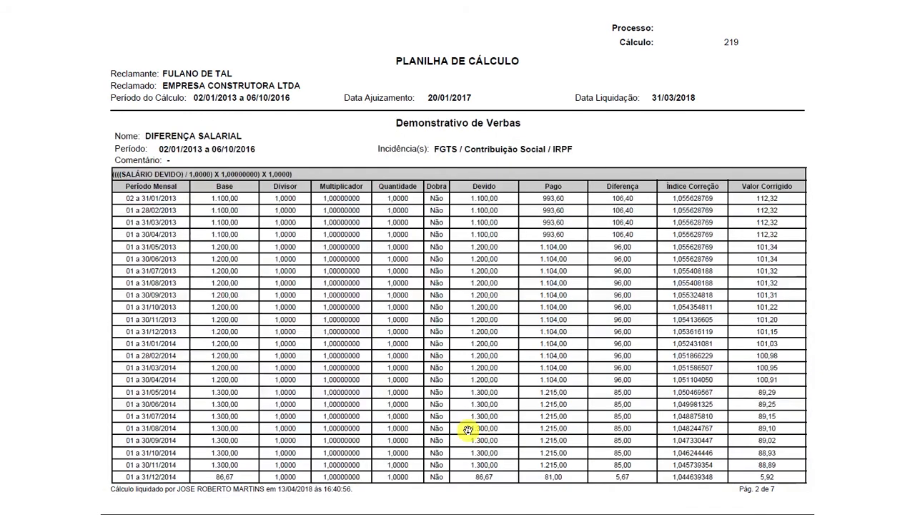
scroll(467, 429, "down", 4)
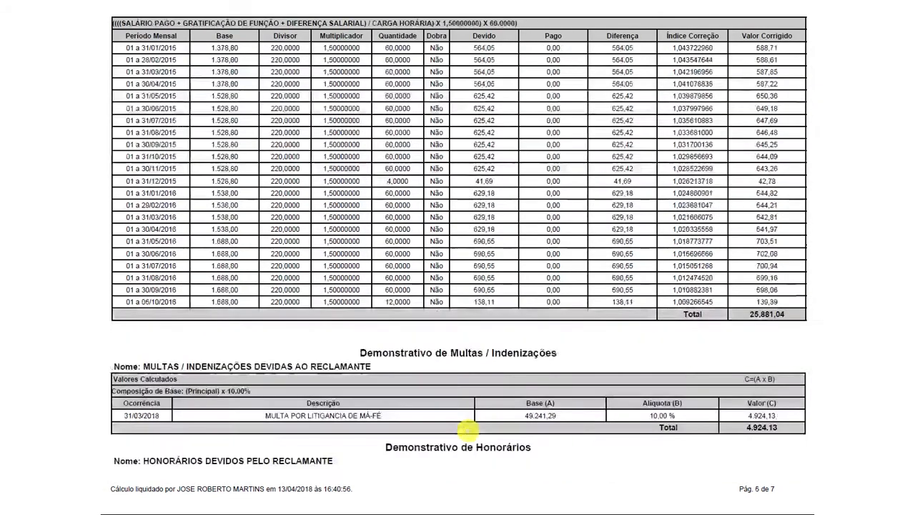
scroll(467, 429, "down", 1)
scroll(467, 429, "up", 1)
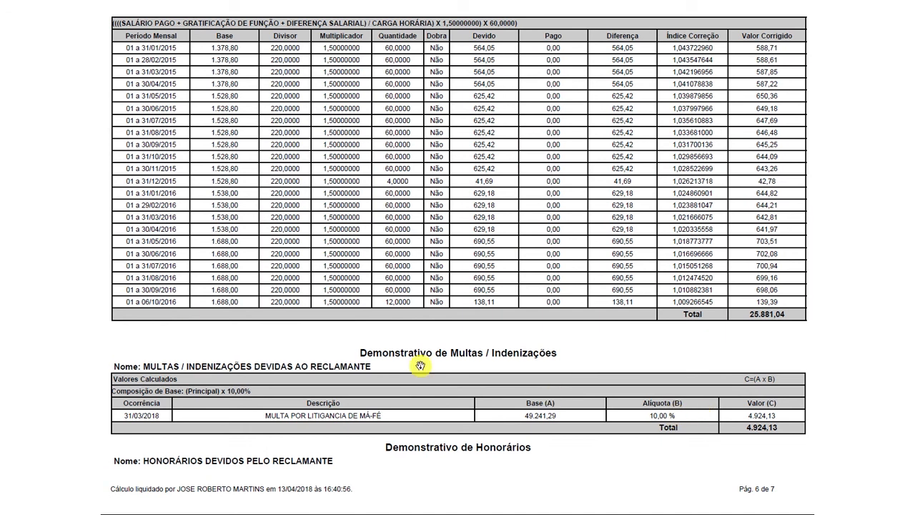
scroll(421, 366, "down", 1)
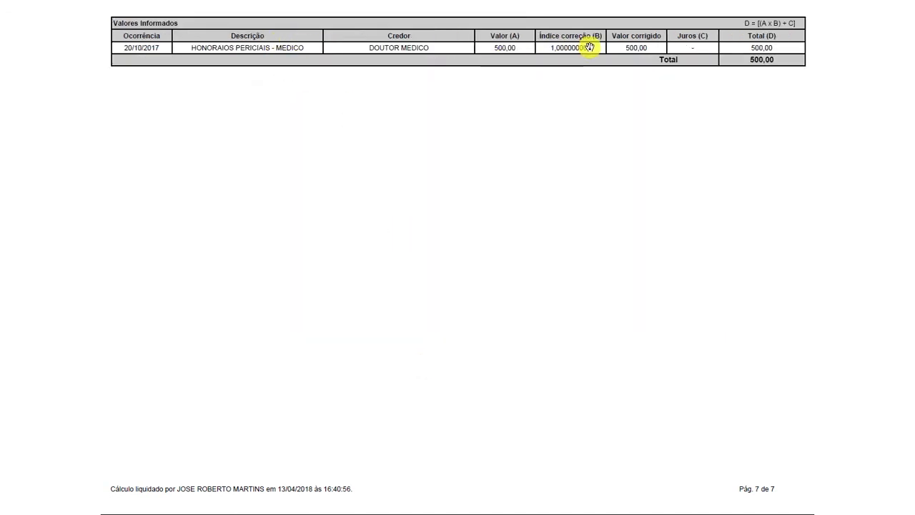
scroll(582, 126, "up", 1)
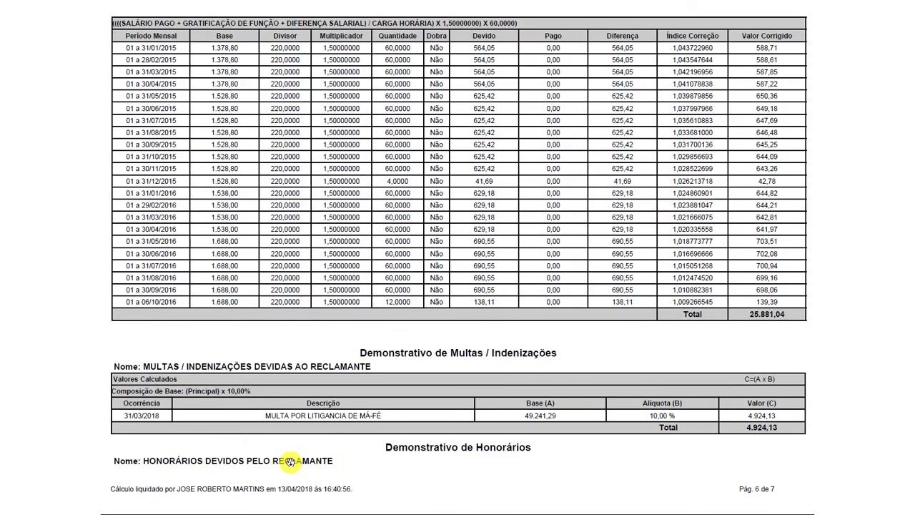
scroll(290, 461, "down", 1)
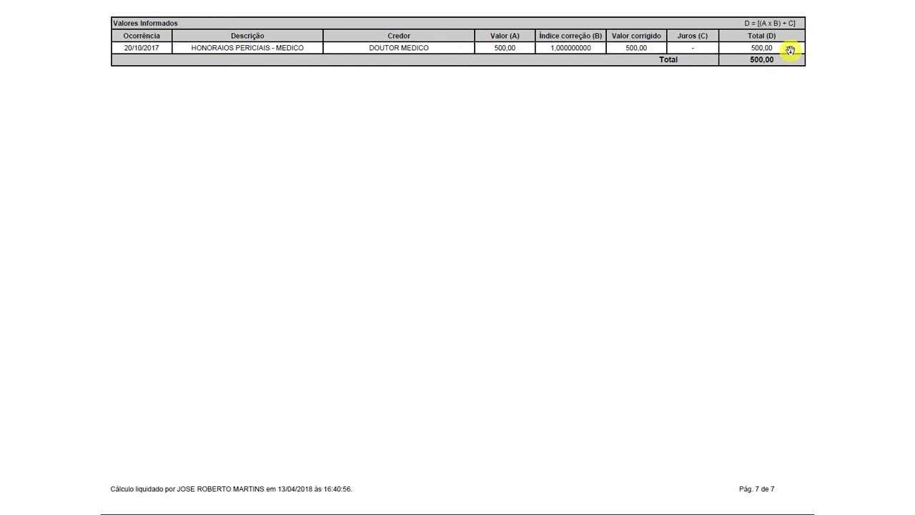
scroll(444, 180, "up", 2)
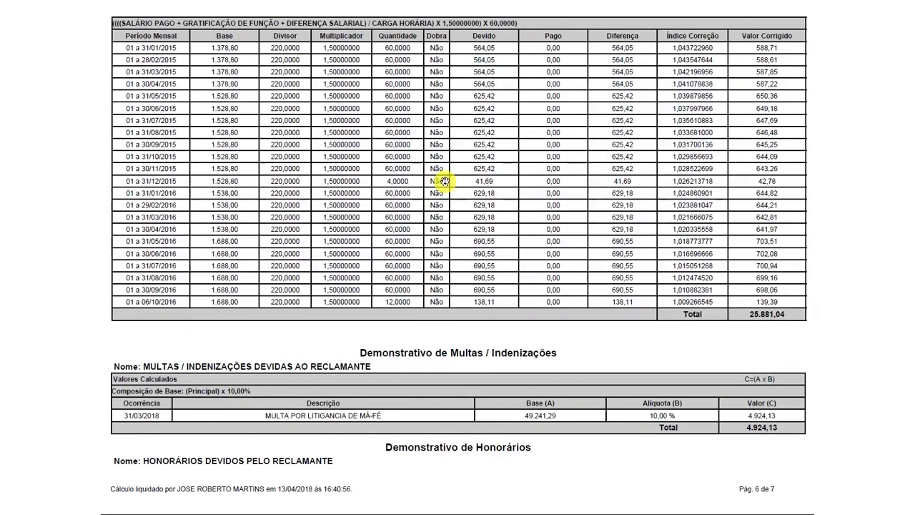
scroll(444, 181, "up", 5)
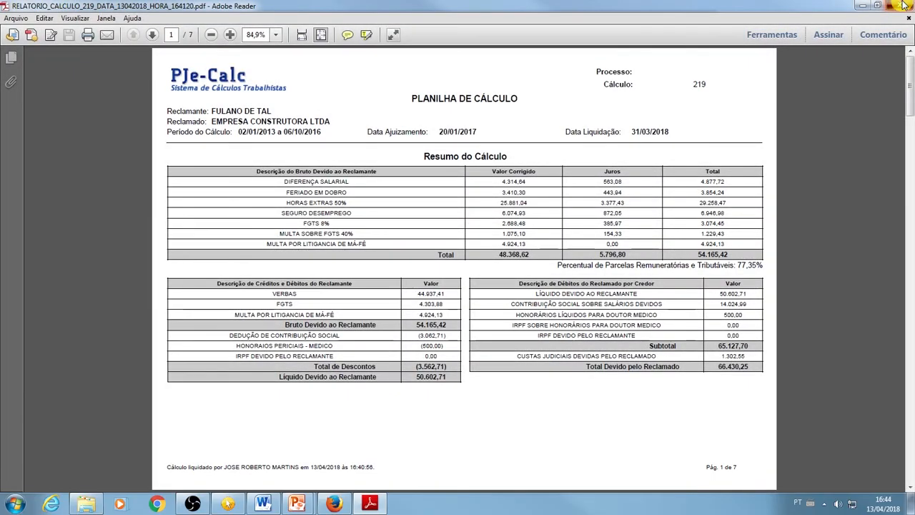
left_click(902, 6)
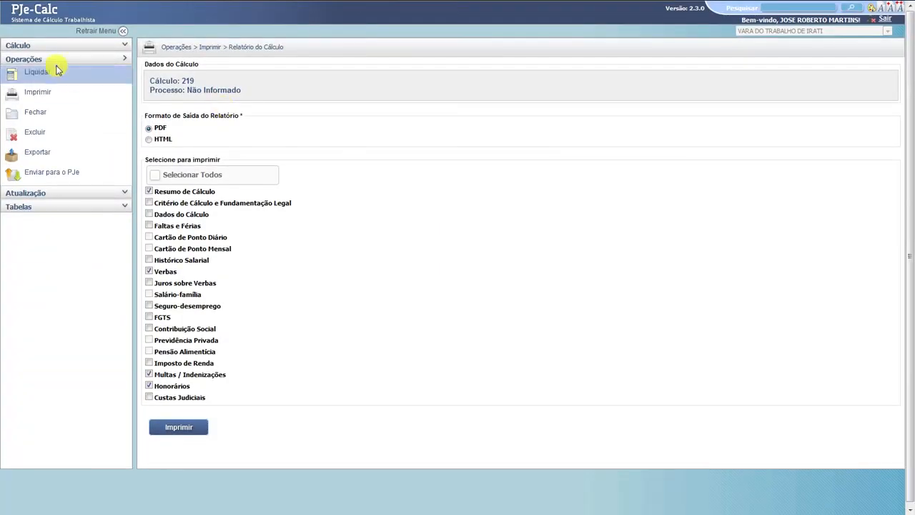
left_click(39, 46)
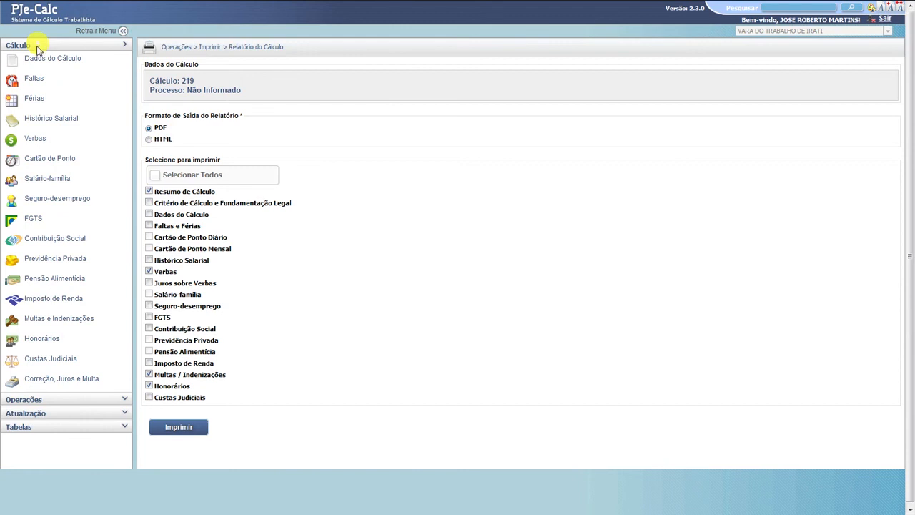